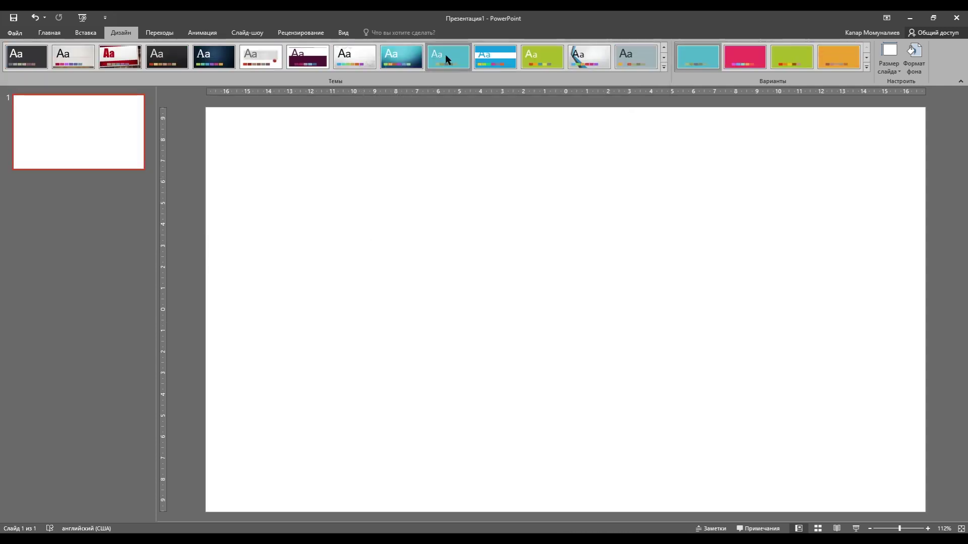
- Apply the teal circuit-pattern theme to the presentation and add two slides after the first one
left_click(404, 58)
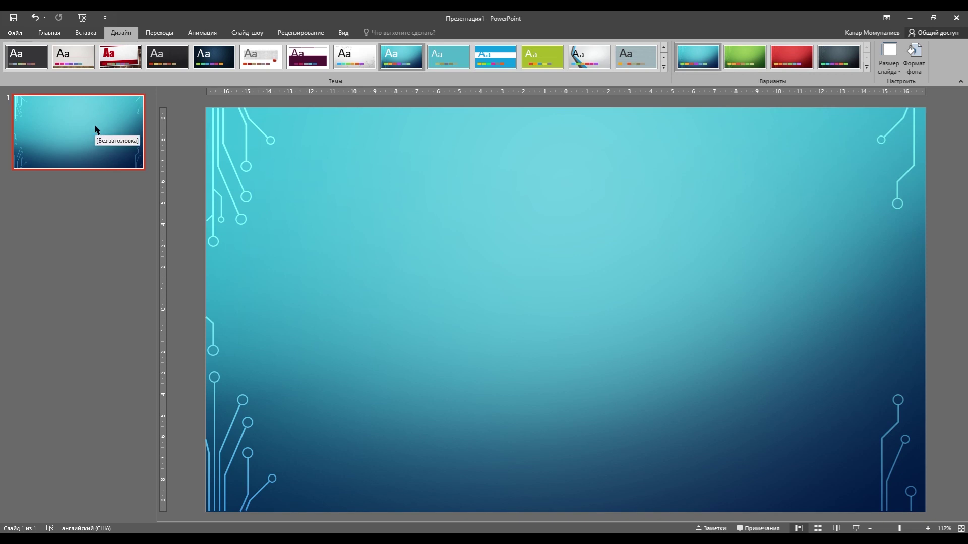
key("Return")
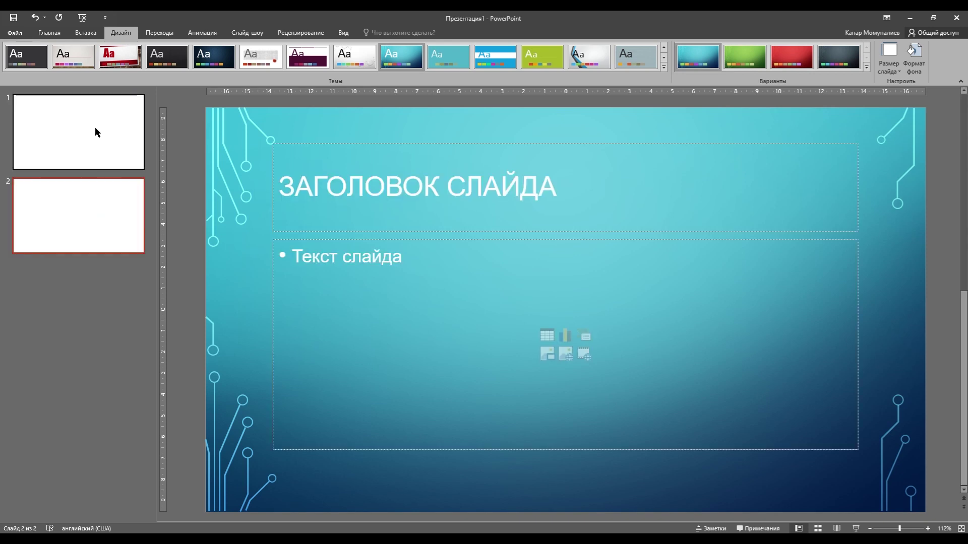
key("Return")
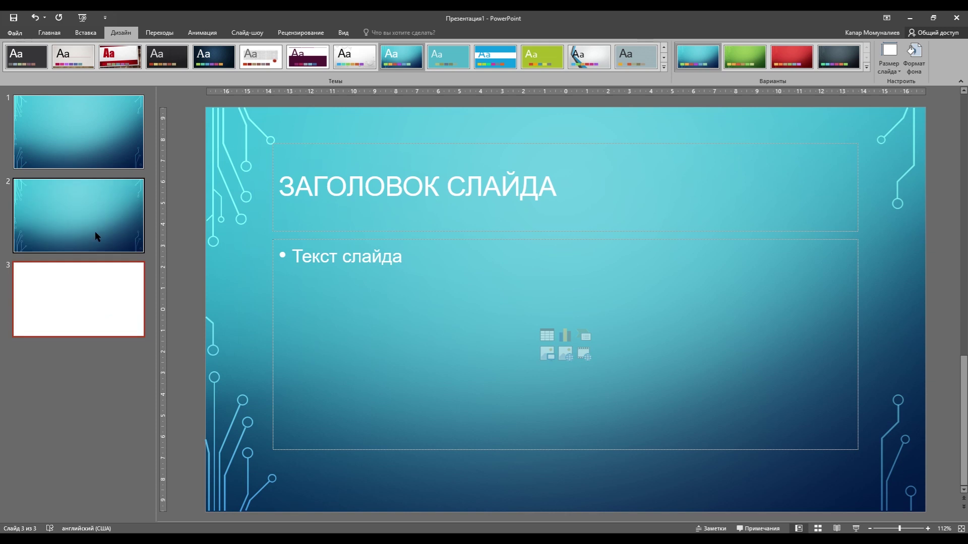
left_click(101, 147)
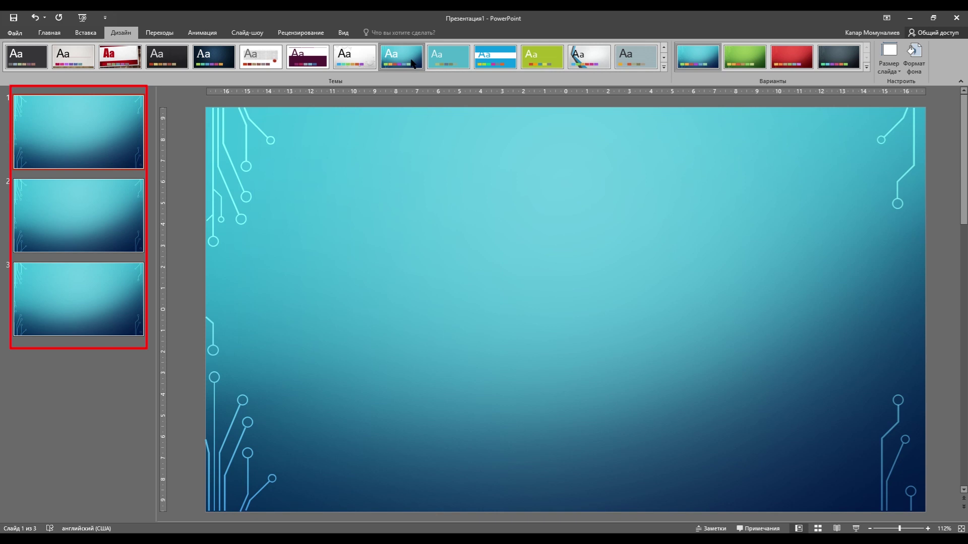
- Apply the Основа theme to all slides and try its red, green and blue variants
left_click(540, 64)
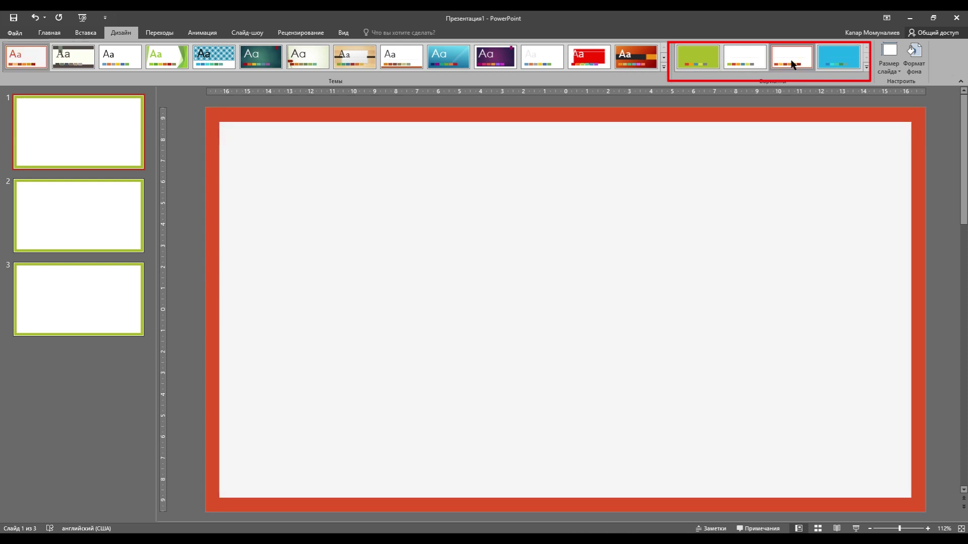
left_click(791, 63)
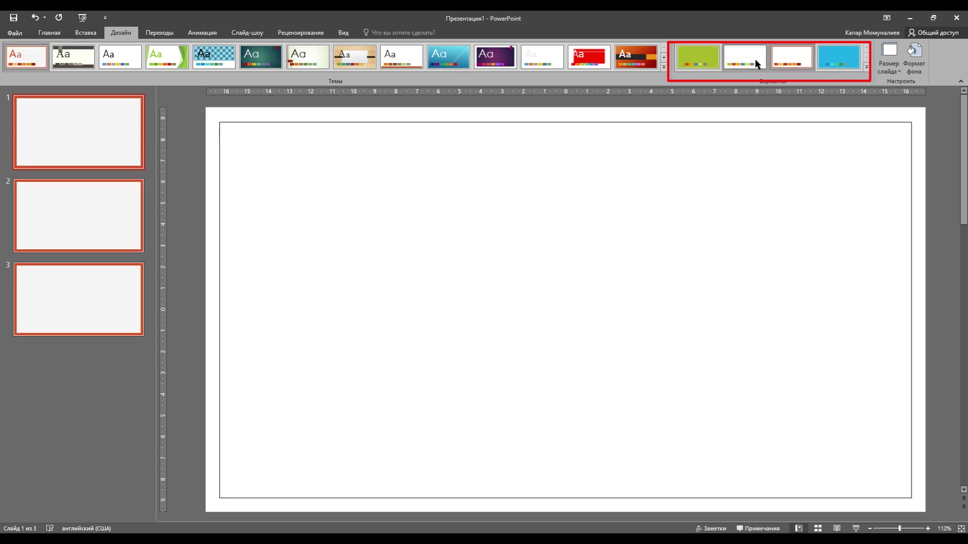
left_click(703, 65)
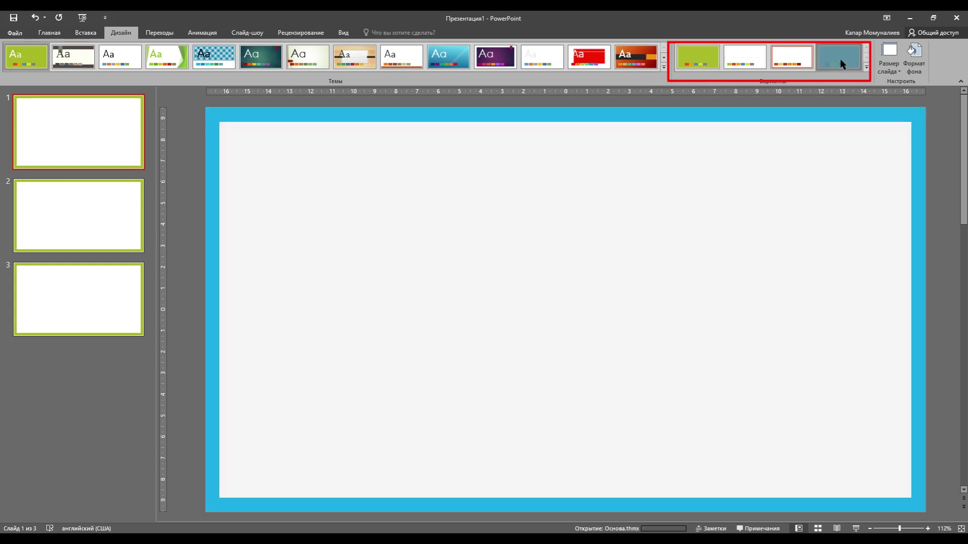
left_click(840, 59)
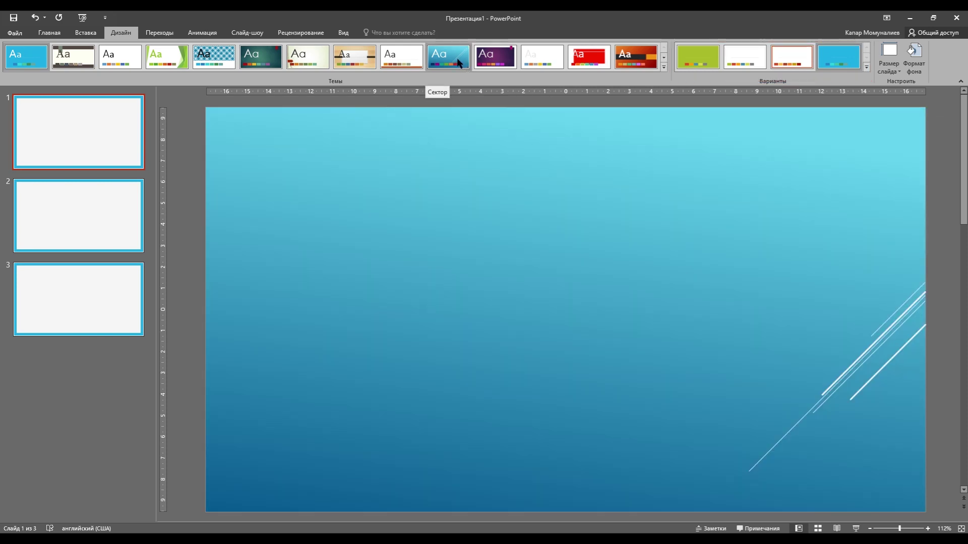
- Apply the Сектор theme to all slides and the Ион theme to slide 1 only
left_click(458, 62)
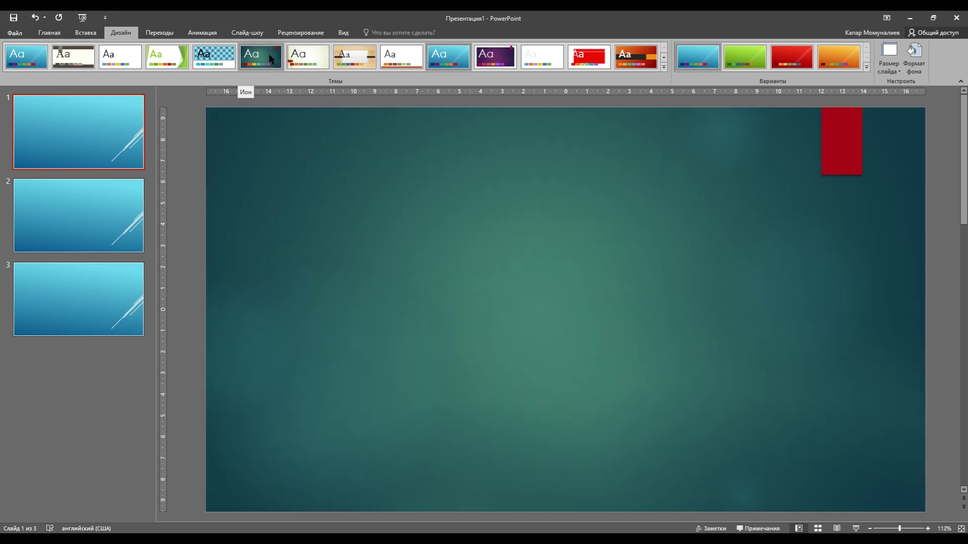
right_click(271, 59)
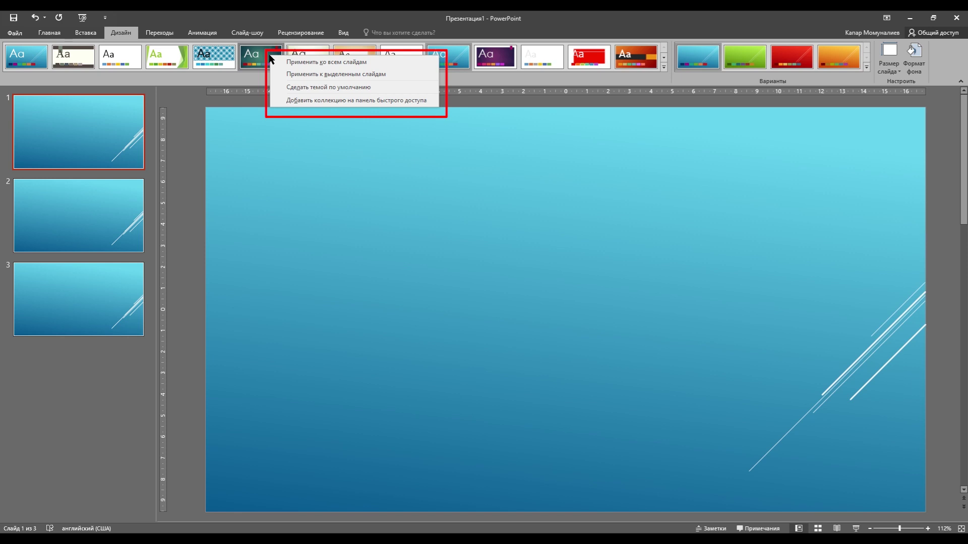
left_click(305, 74)
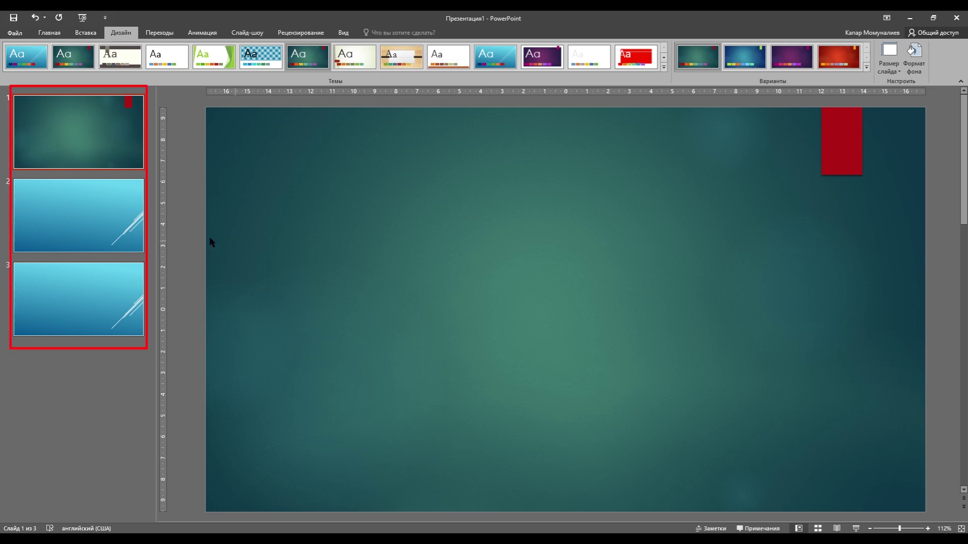
left_click(83, 205)
left_click(92, 291)
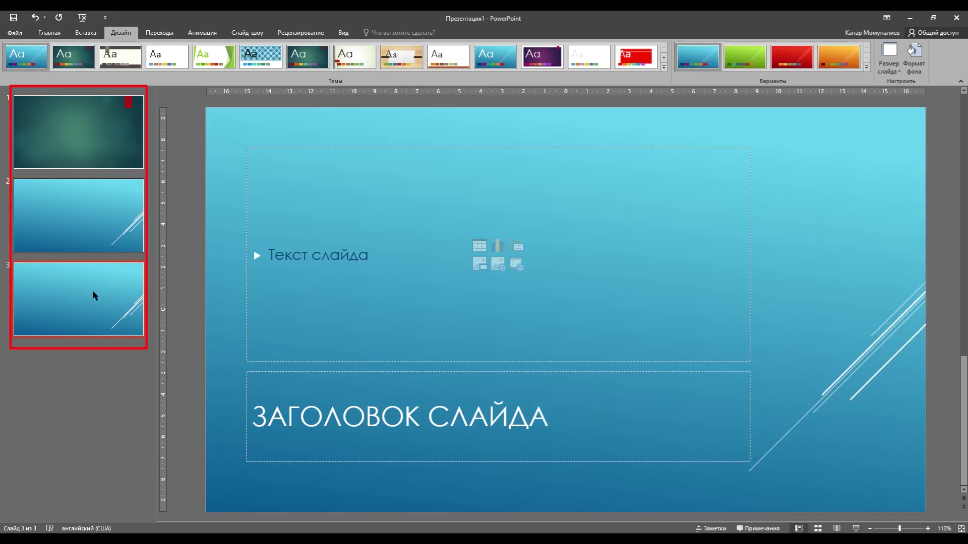
left_click(95, 141)
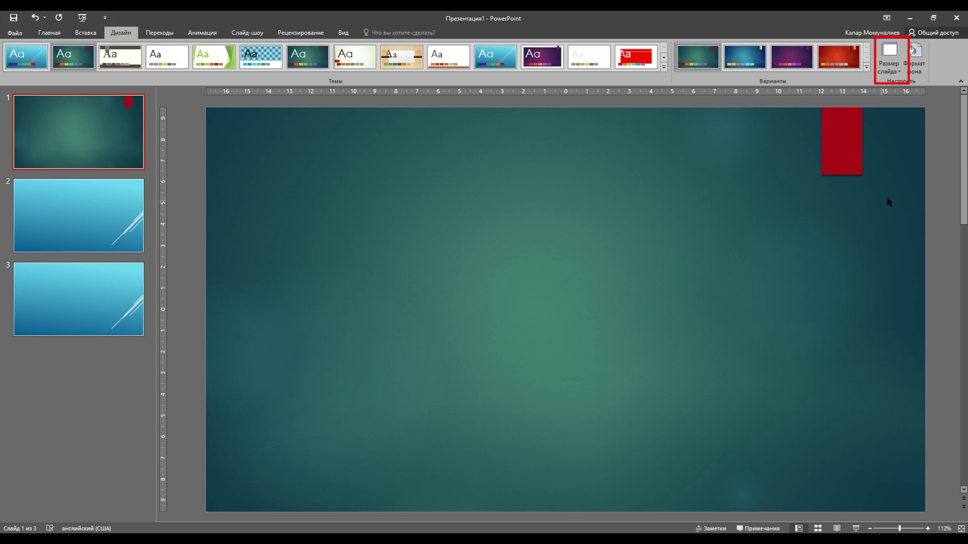
- Change the slide size to Стандартный (4:3) with the Развернуть scaling and switch it back to Широкоэкранный (16:9)
left_click(900, 72)
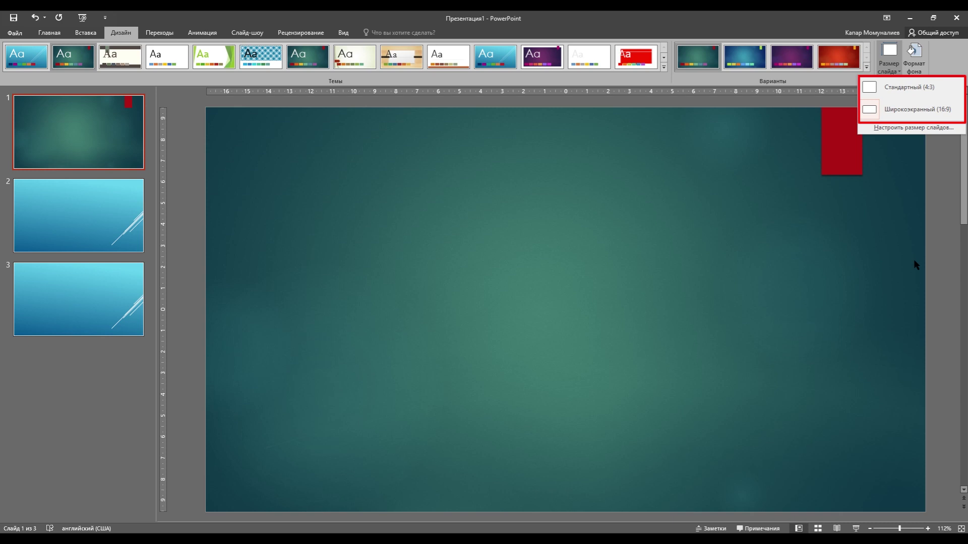
left_click(909, 84)
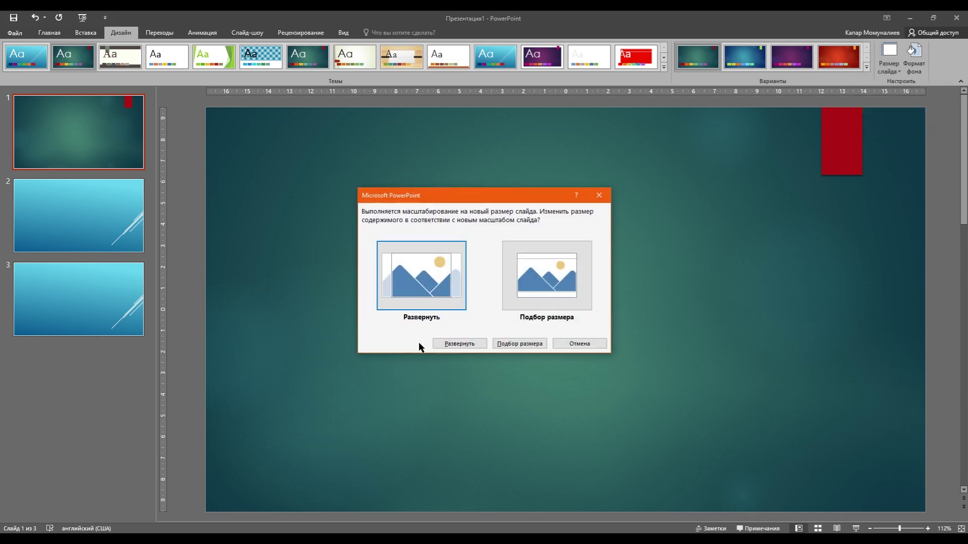
left_click(456, 343)
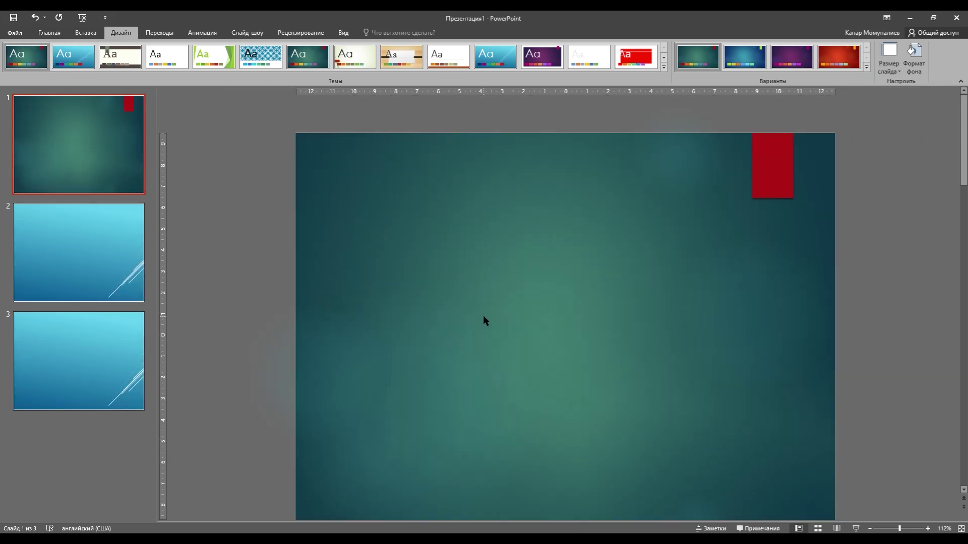
scroll(484, 316, "down", 1)
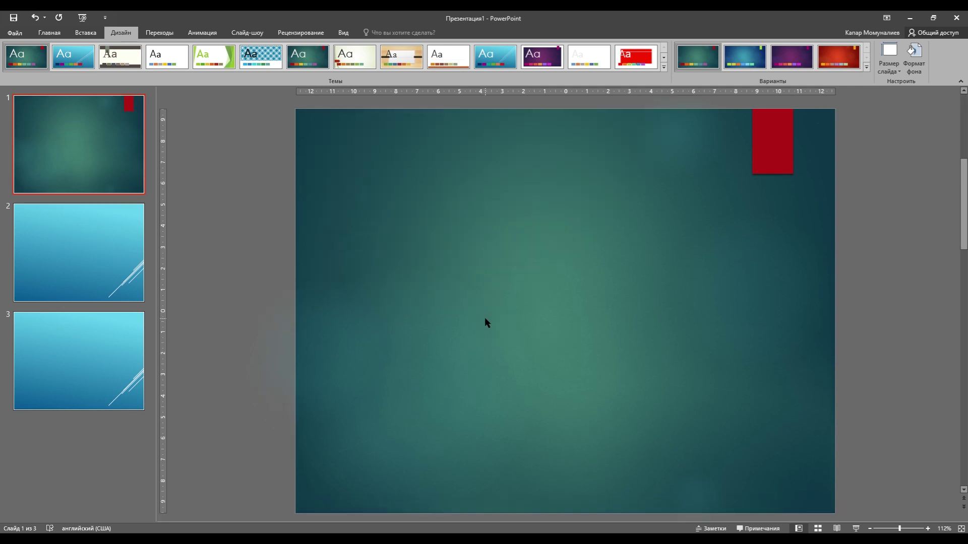
left_click(899, 68)
left_click(901, 112)
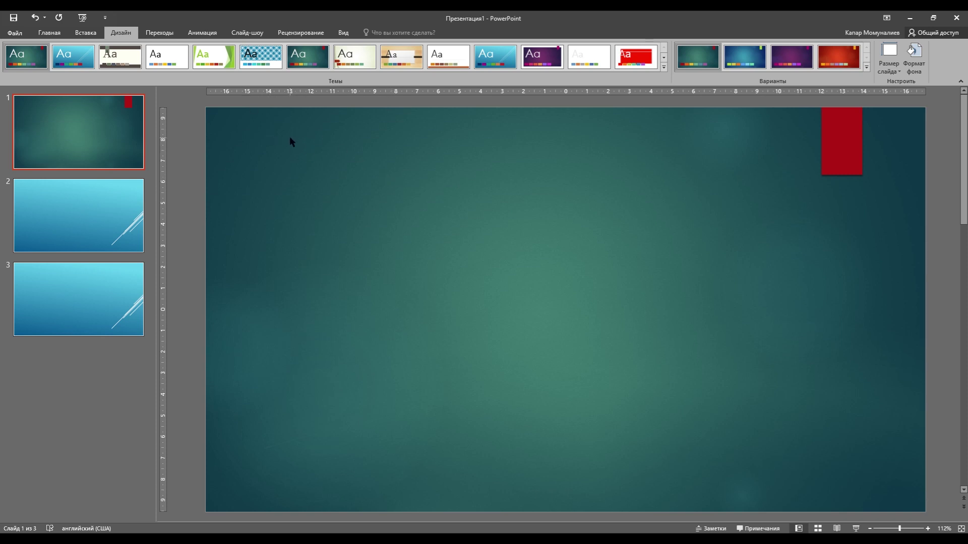
- Draw a rectangle of about 33.87 × 19.05 cm covering all of slide 1 and give it the green shape style
left_click(93, 32)
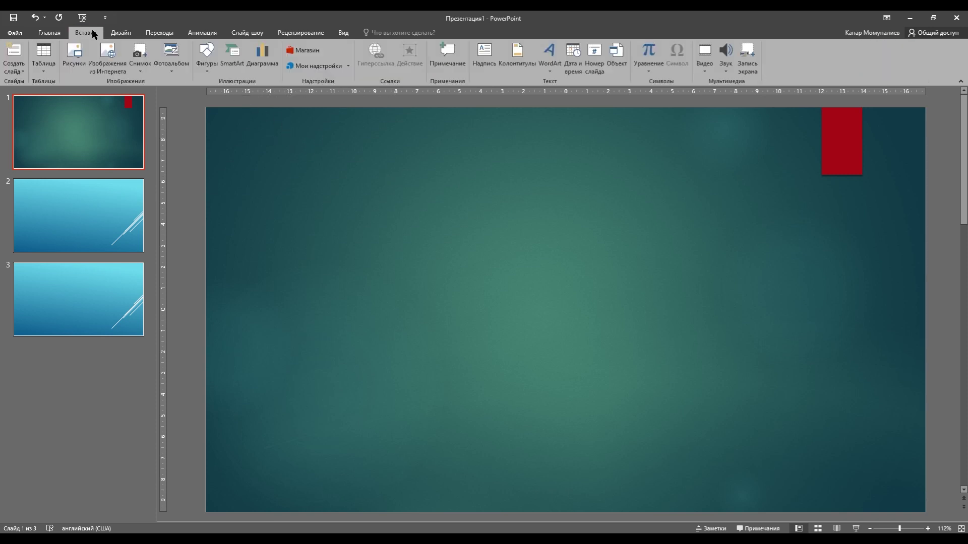
left_click(207, 71)
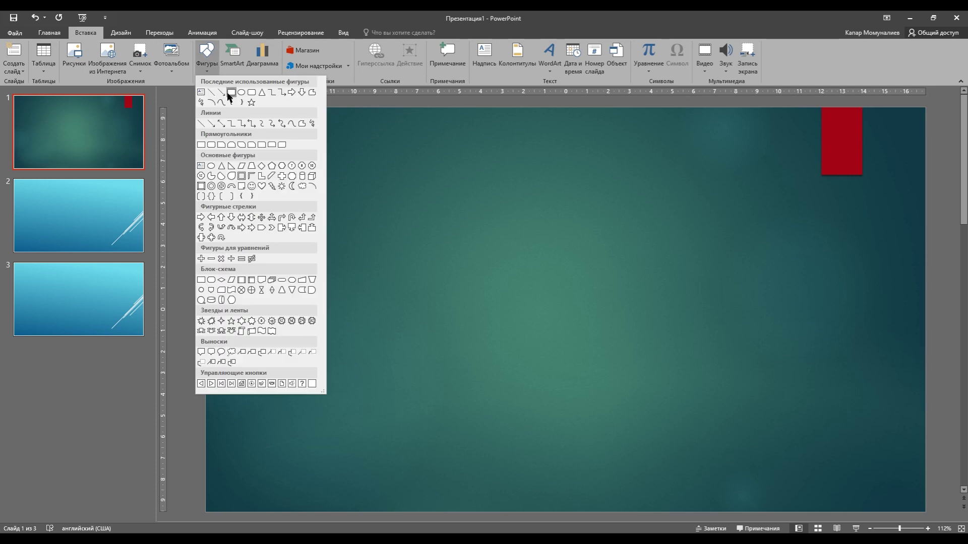
left_click(229, 96)
left_click_drag(205, 106, 926, 513)
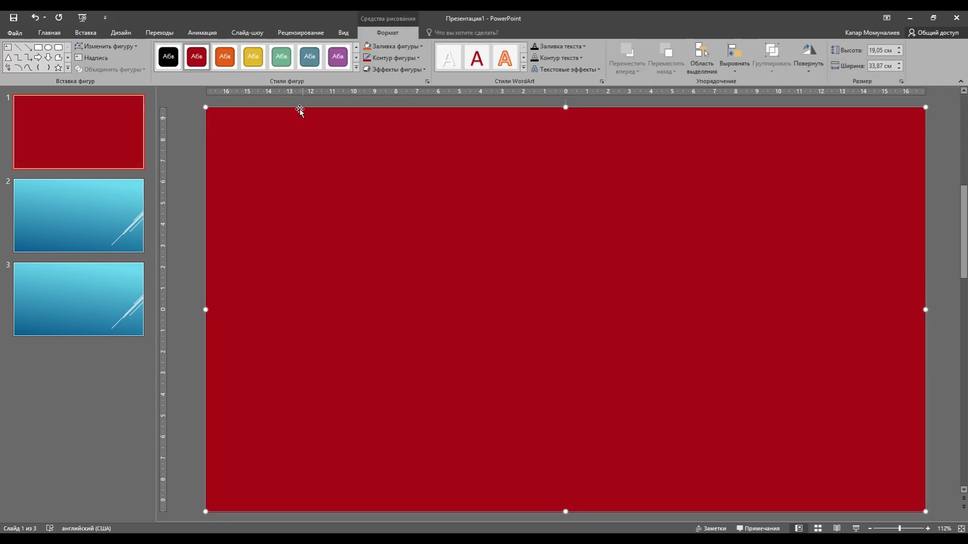
left_click(281, 59)
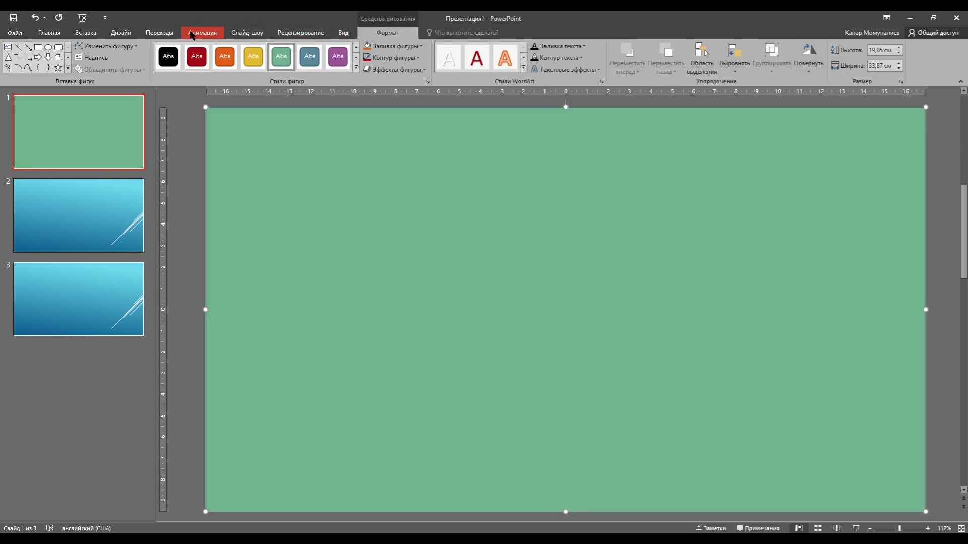
- Set the slide size to Стандартный (4:3), scaling the content with the Развернуть option
left_click(129, 38)
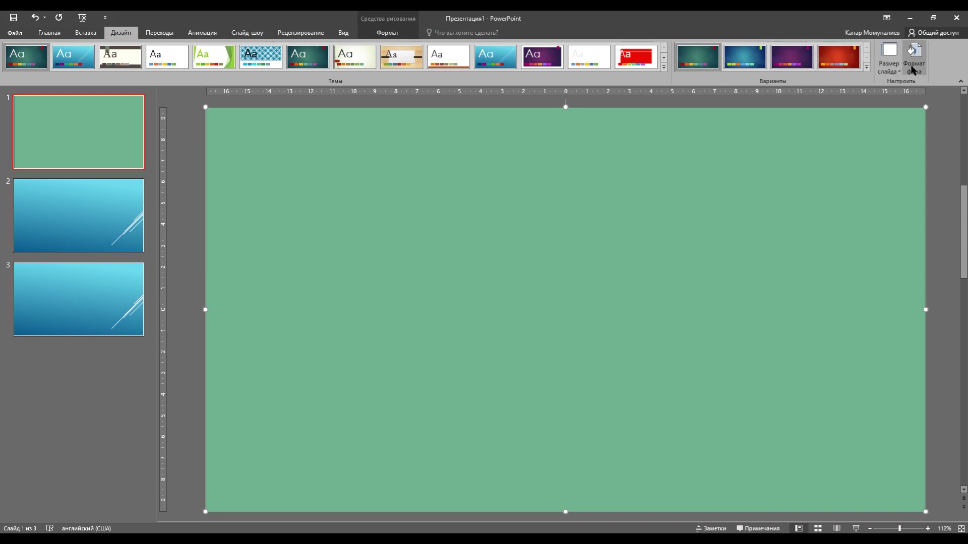
left_click(891, 71)
left_click(890, 87)
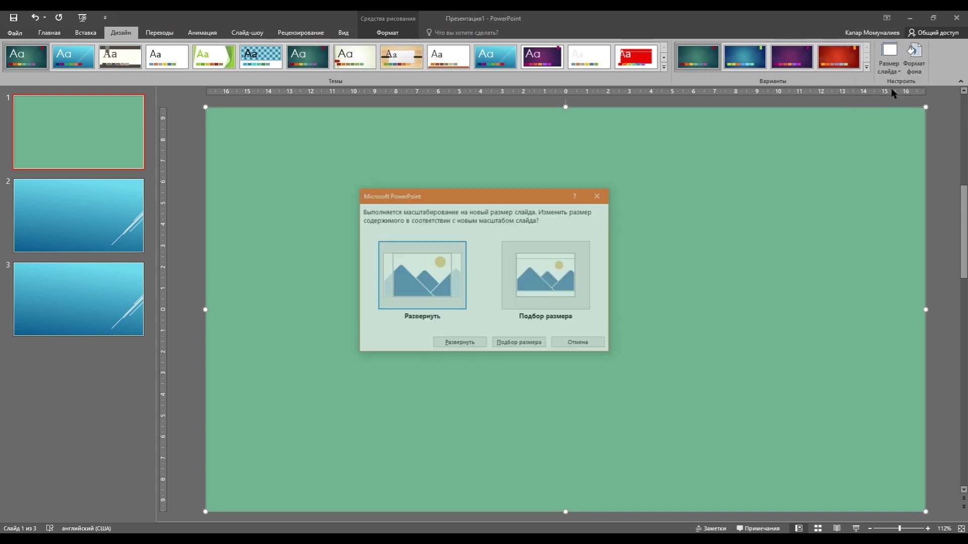
left_click(460, 344)
- Move the green rectangle down on slide 1 and delete it
left_click_drag(525, 267, 529, 309)
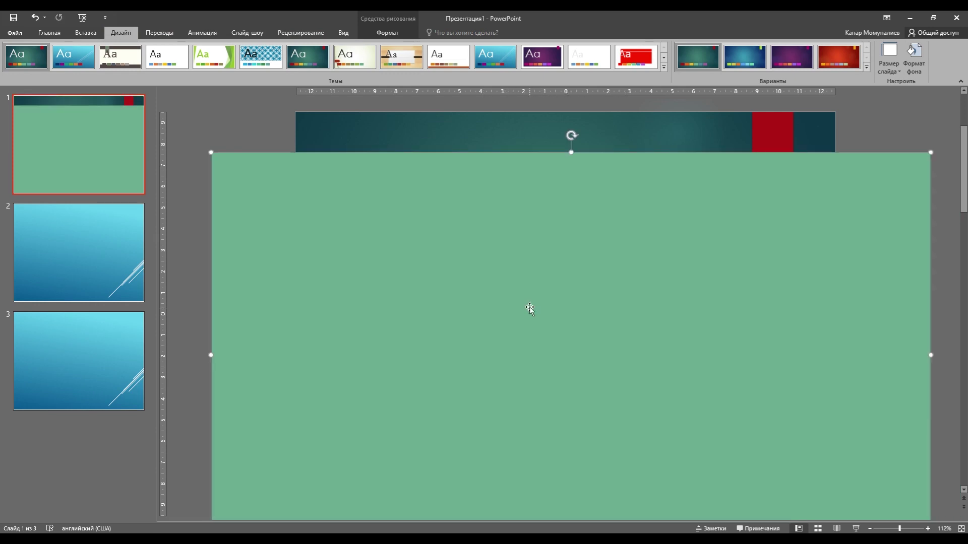
key("Delete")
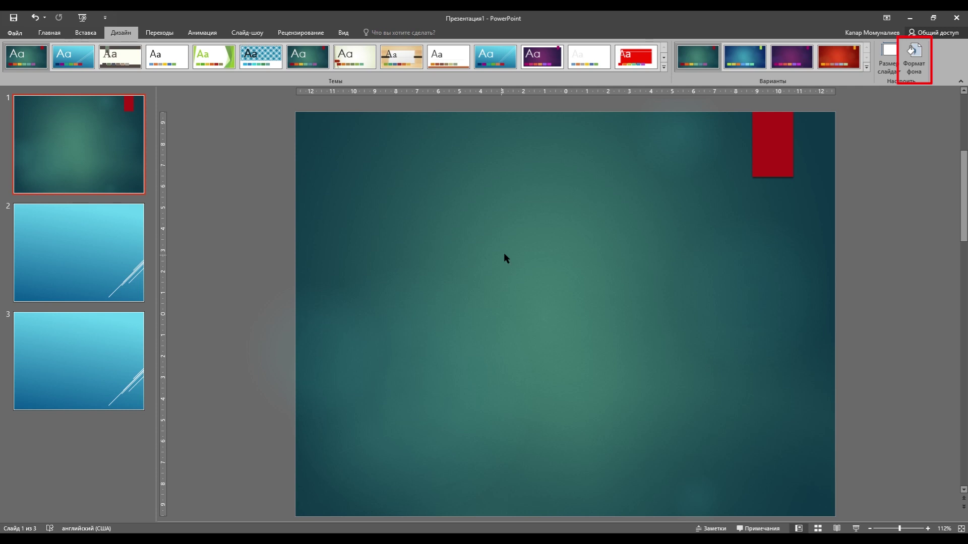
- Open the background formatting settings and give slide 1 a solid light orange background fill
left_click(914, 58)
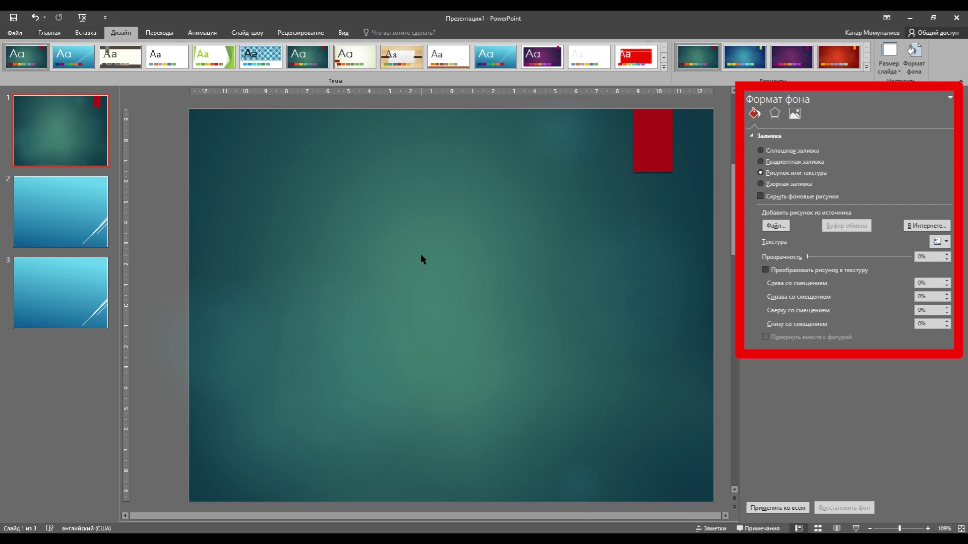
left_click(760, 150)
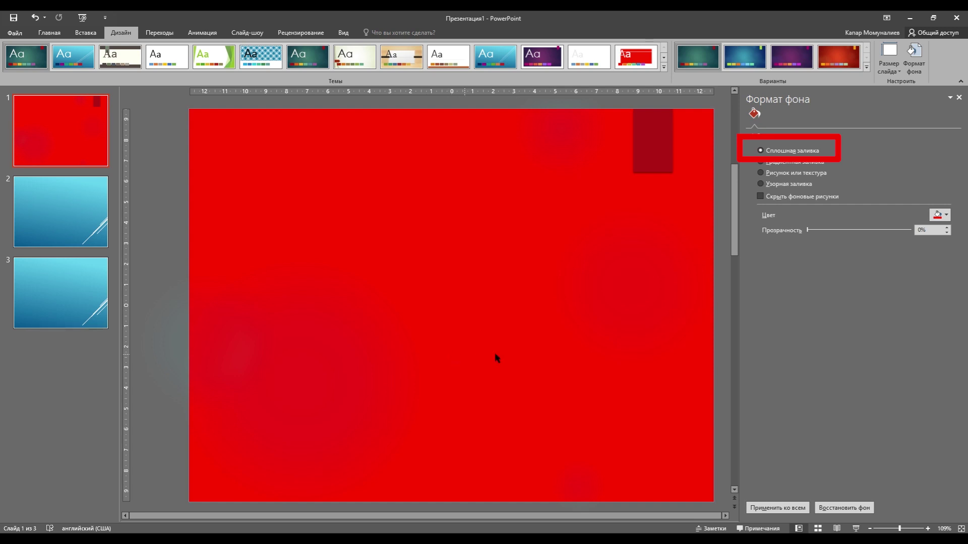
left_click(945, 215)
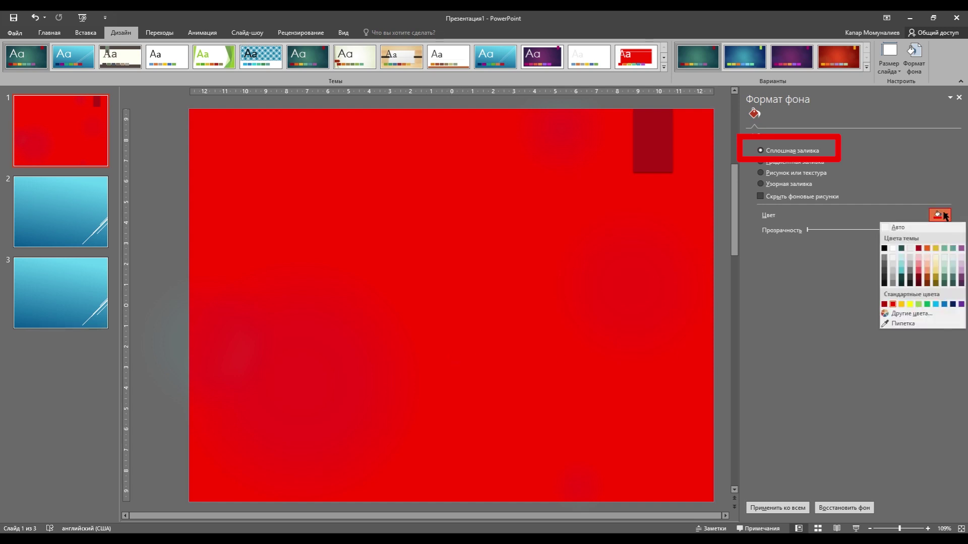
left_click(927, 272)
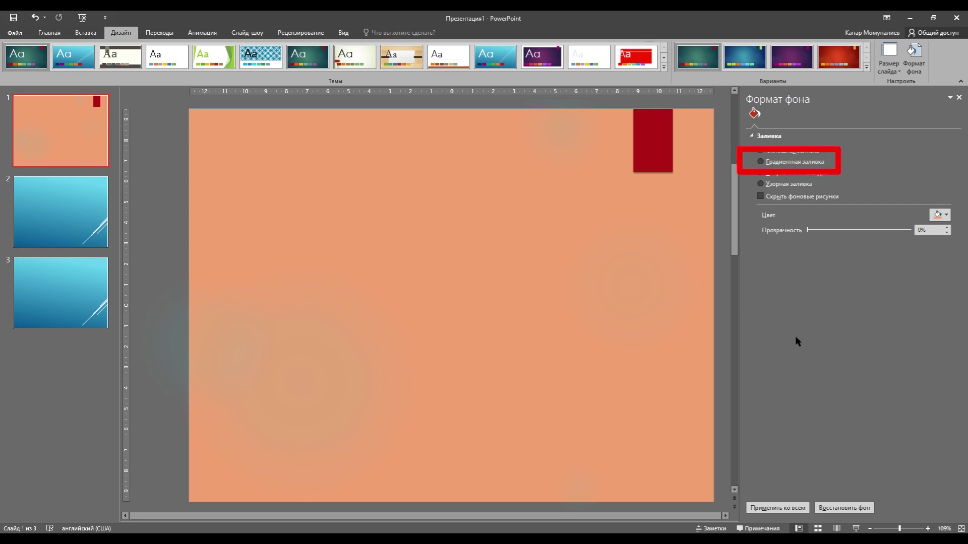
- Give slide 1 a gradient background, reposition its gradient stops, and set the last stop to dark red with 51% transparency
left_click(761, 162)
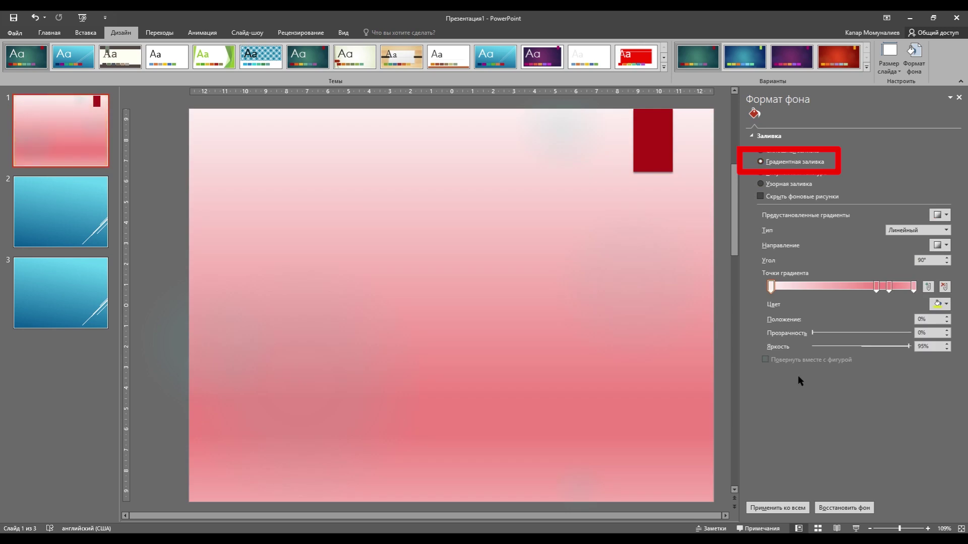
left_click_drag(876, 289, 784, 292)
mouse_move(889, 289)
left_mouse_down()
mouse_move(865, 292)
mouse_move(900, 295)
left_mouse_up()
left_click(913, 289)
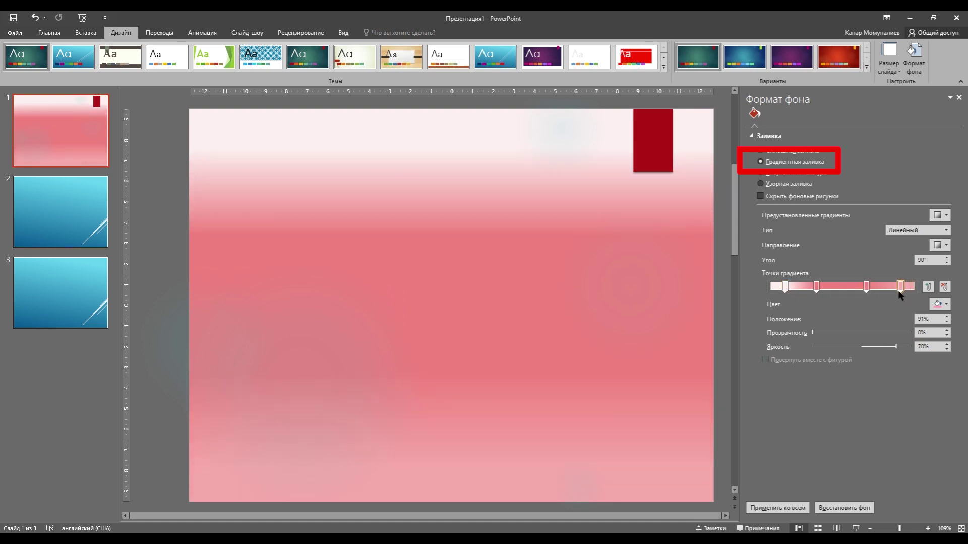
left_click_drag(813, 332, 863, 333)
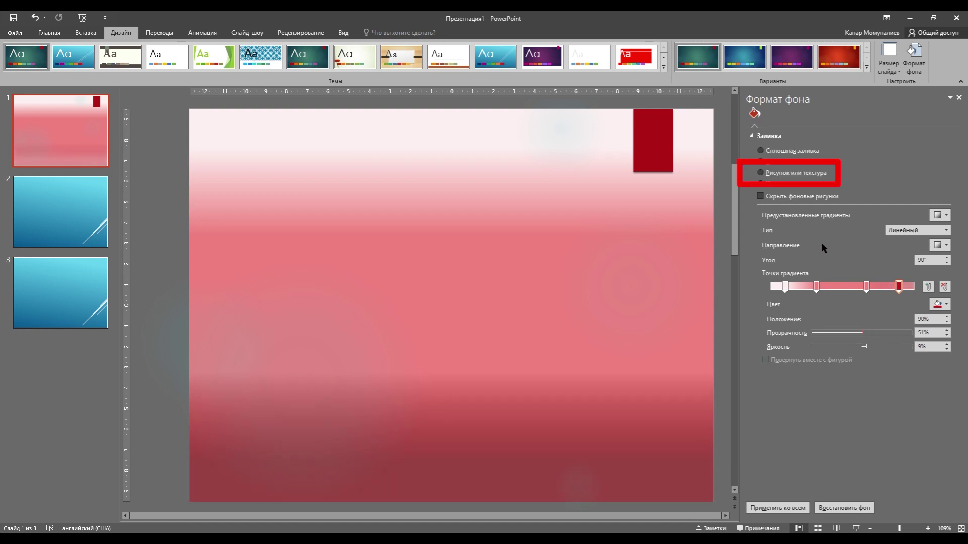
- Switch slide 1's background to a picture or texture fill and apply the beige parchment-like texture from the fourth row
left_click(759, 173)
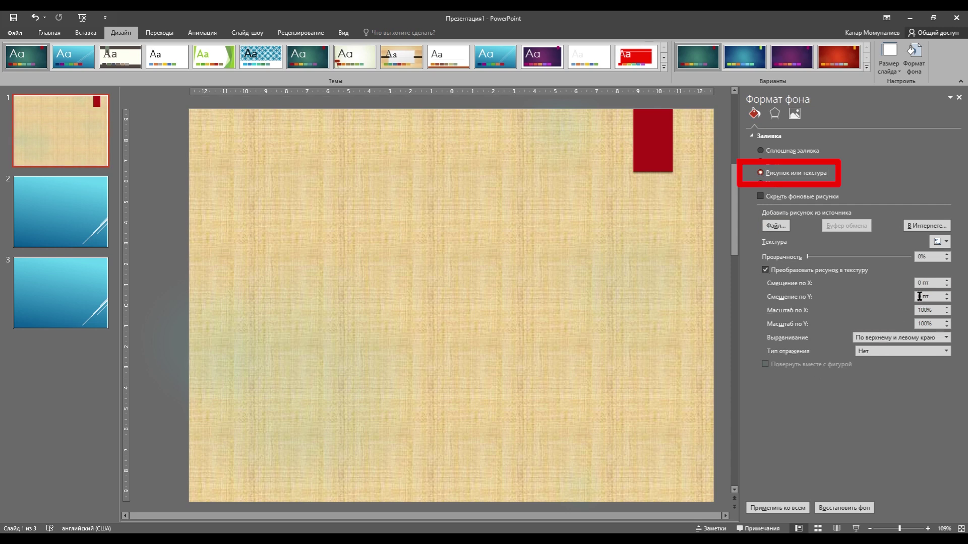
left_click(944, 242)
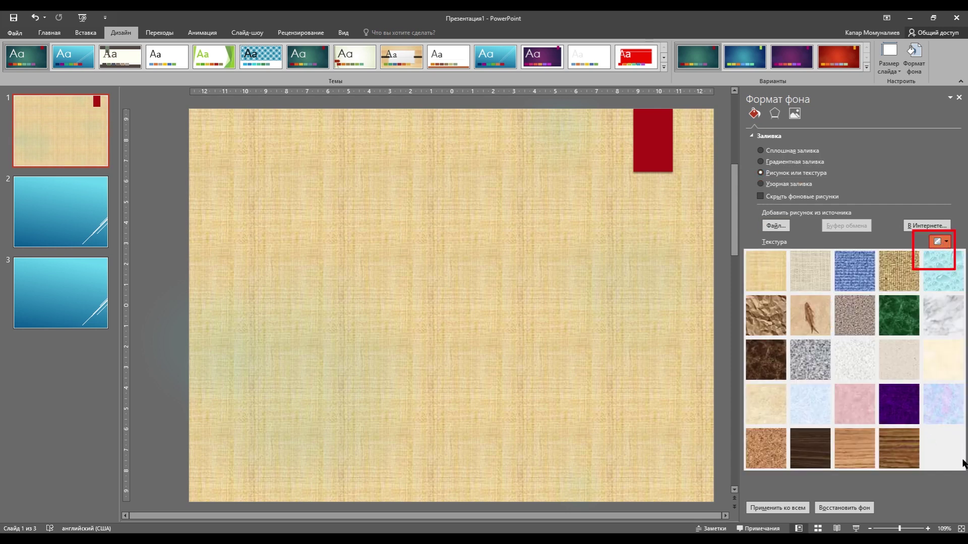
left_click(781, 414)
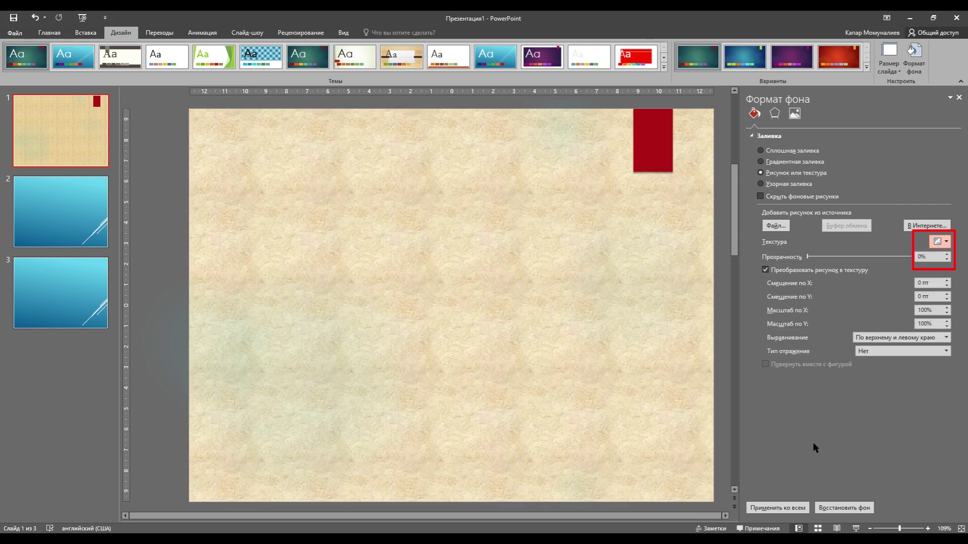
- Fill slide 1's background with the picture 5555.jpg from the Загрузки folder, and narrow the background formatting pane to enlarge the slide view
left_click(774, 227)
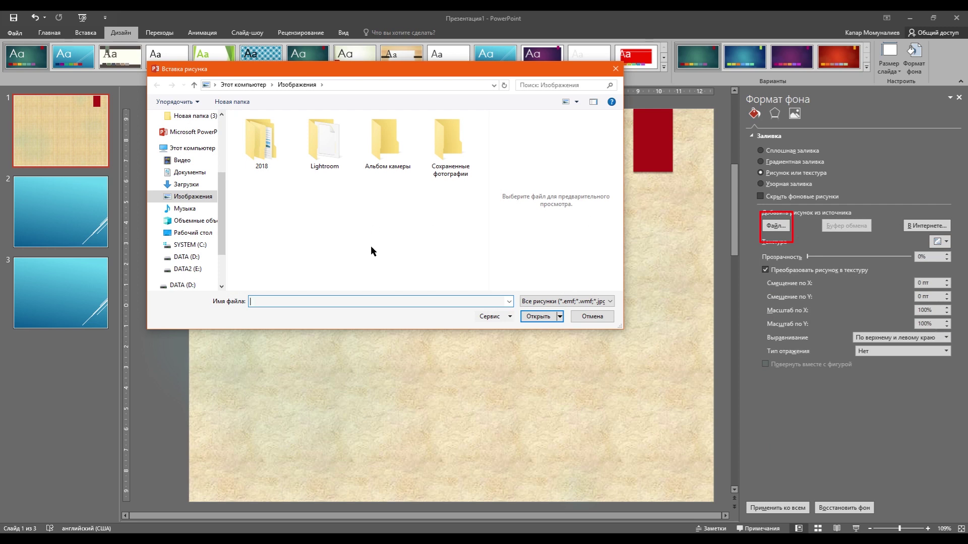
left_click(186, 184)
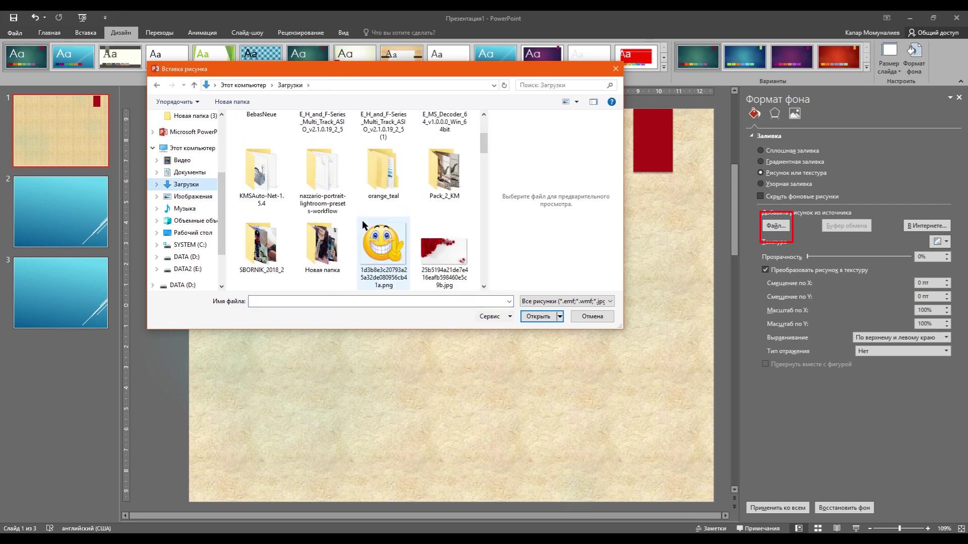
scroll(363, 220, "down", 5)
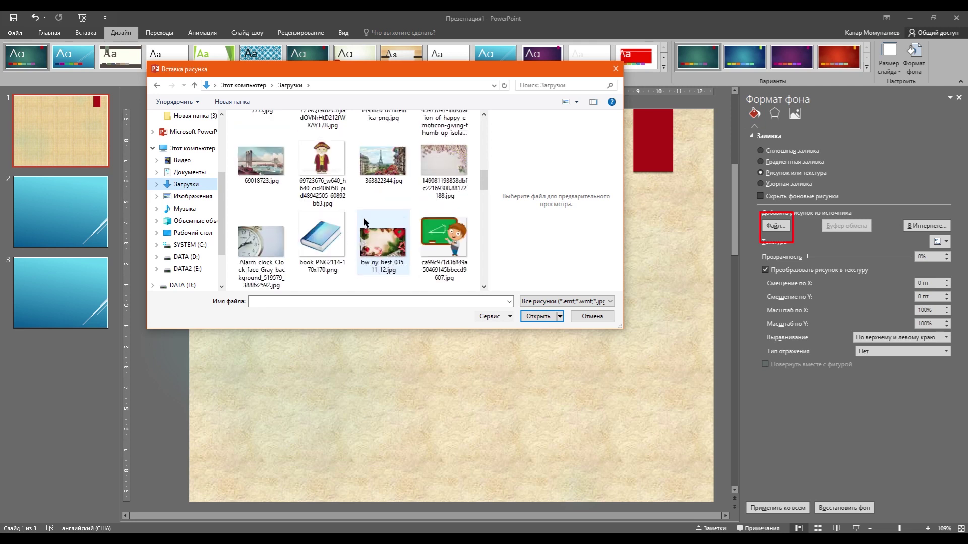
scroll(364, 222, "up", 1)
left_click(267, 182)
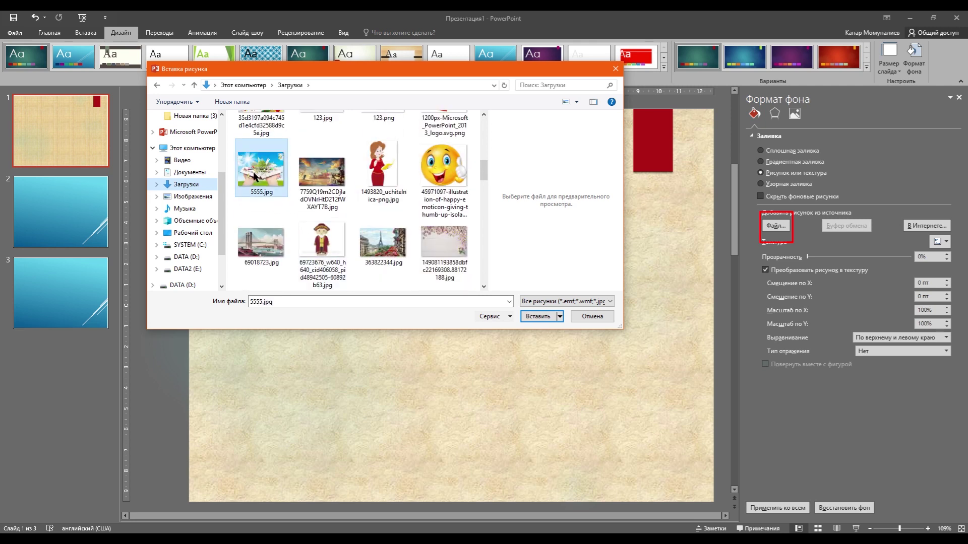
left_click(538, 316)
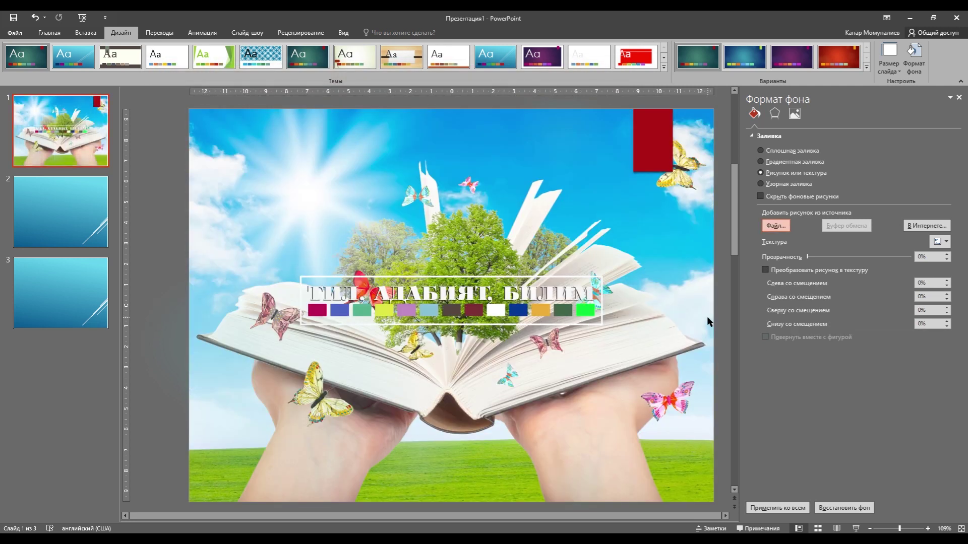
left_click_drag(739, 317, 792, 316)
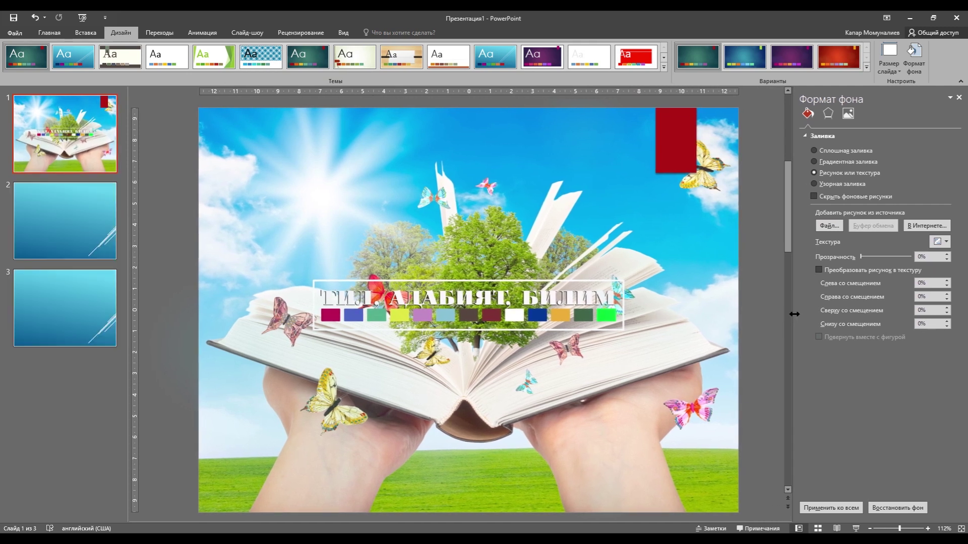